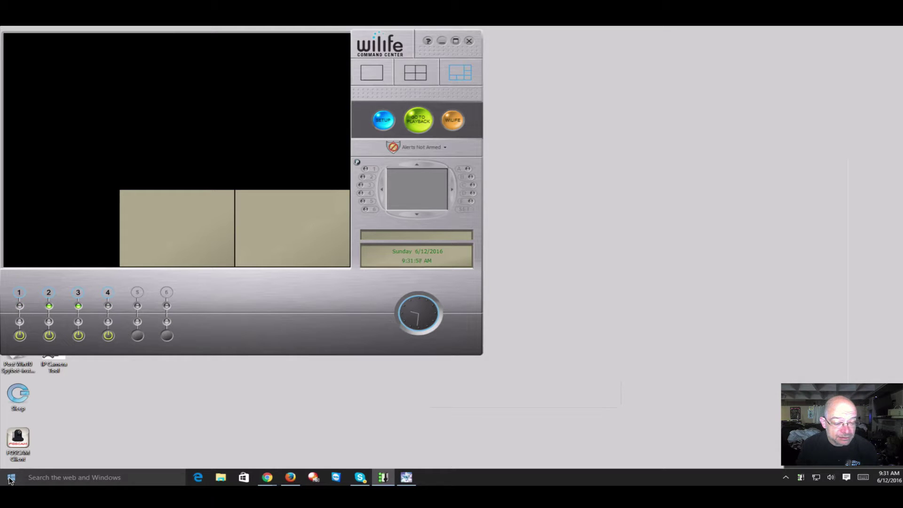
Step: Open WiLife Setup for Camera 3 (VGA 640x480, 15 FPS, 800 kbps), glancing at the Advanced options
left_click(11, 478)
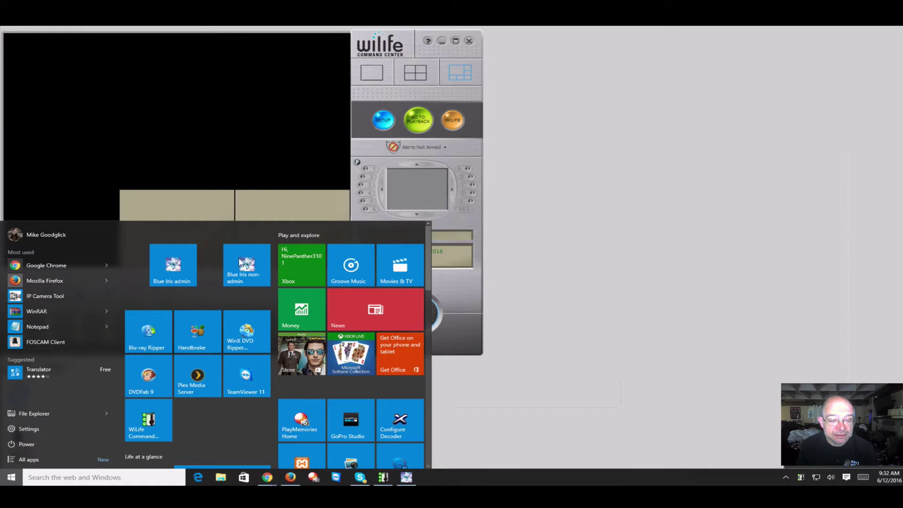
left_click(585, 158)
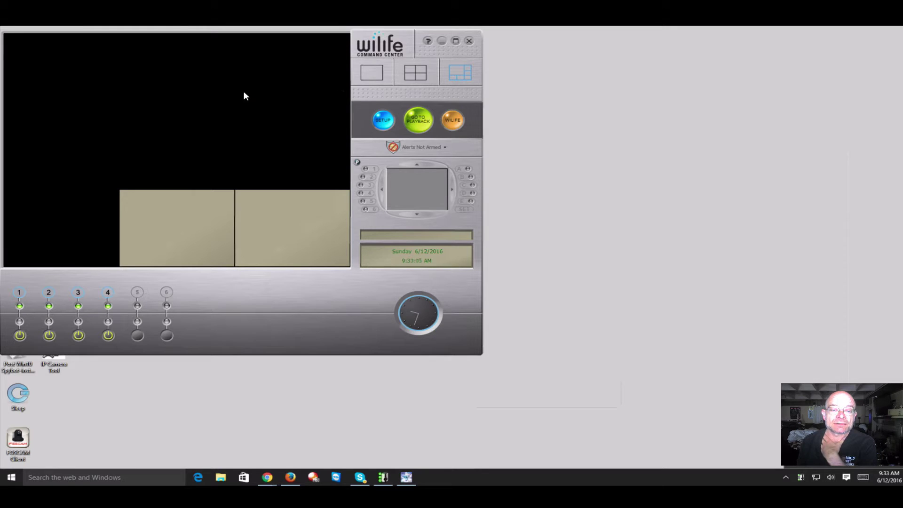
left_click(384, 123)
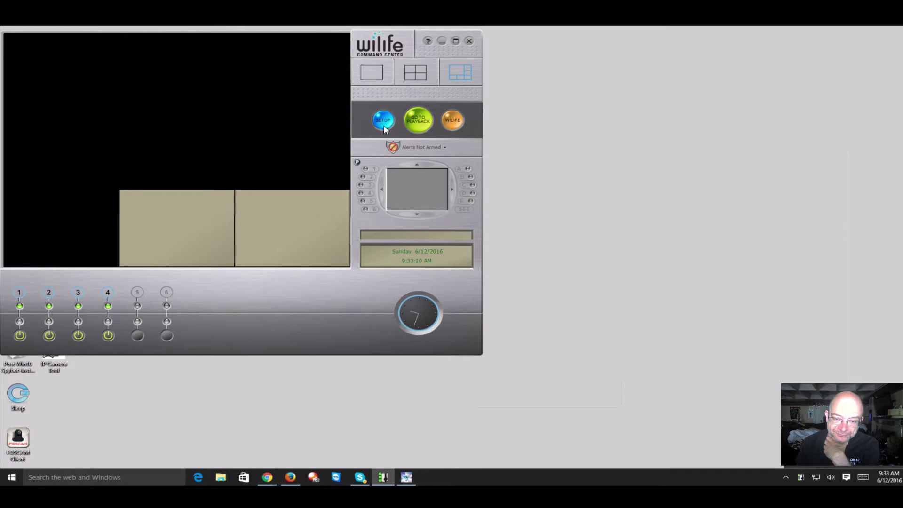
left_click(384, 124)
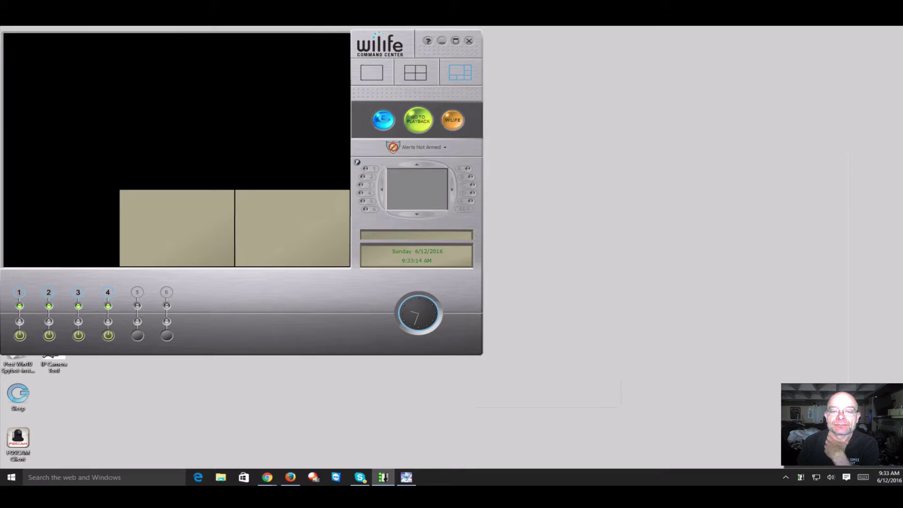
left_click(385, 123)
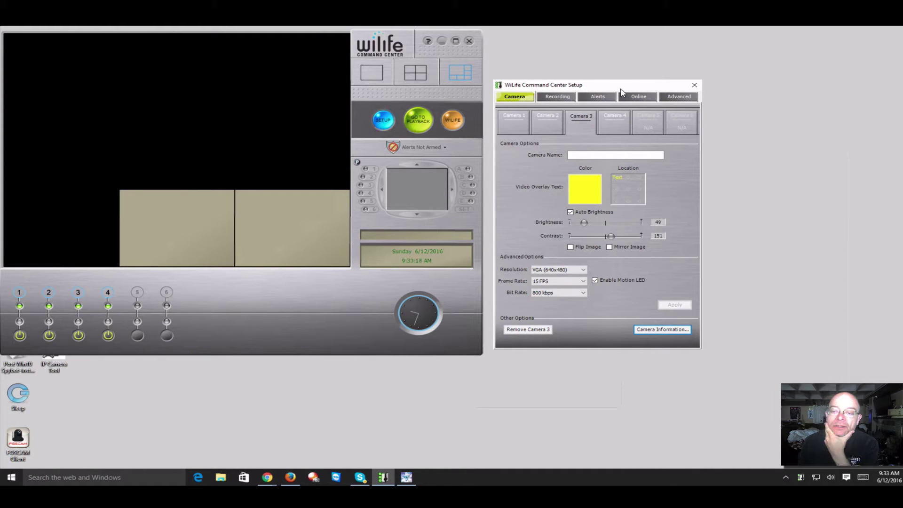
left_click(670, 101)
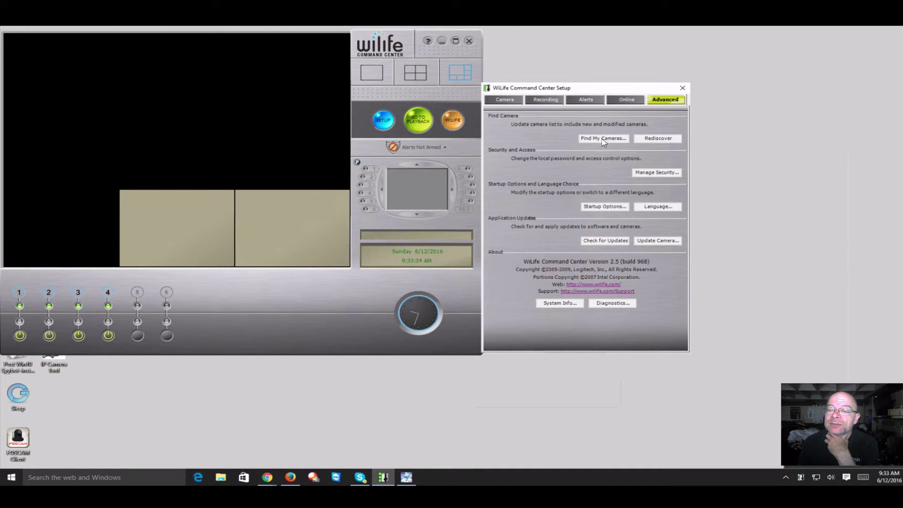
left_click(501, 102)
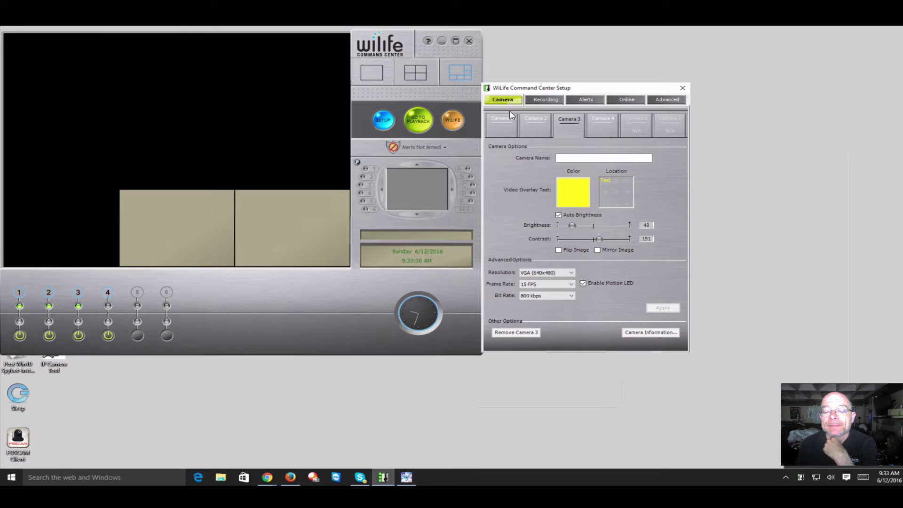
Step: Read each camera's IP address in the Camera Information window, then close it
left_click(673, 334)
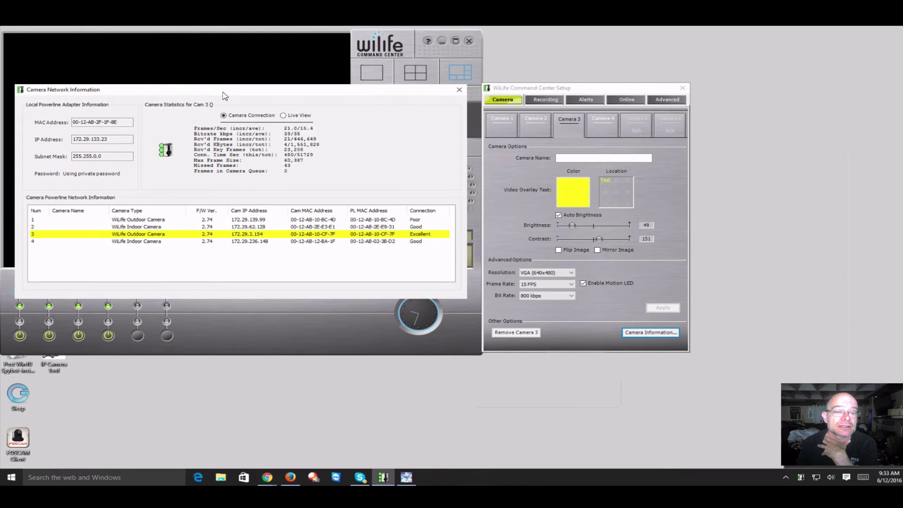
left_click_drag(224, 94, 343, 159)
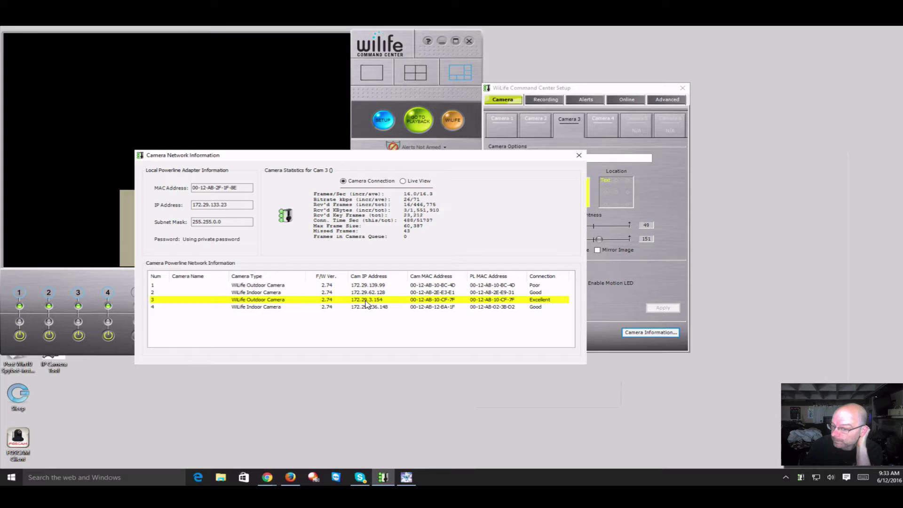
left_click(577, 149)
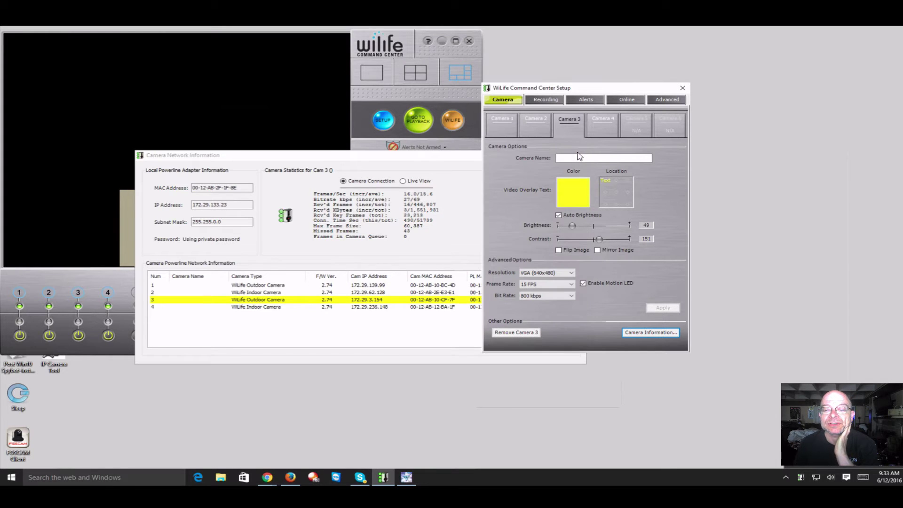
left_click(436, 187)
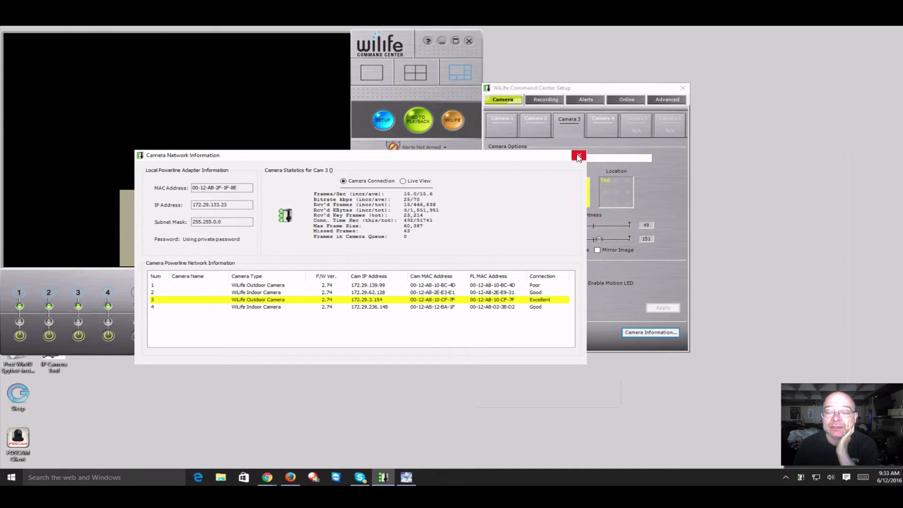
left_click(578, 156)
Step: Close the Setup dialog and WiLife Command Center, accepting that it keeps running in the background
left_click(683, 89)
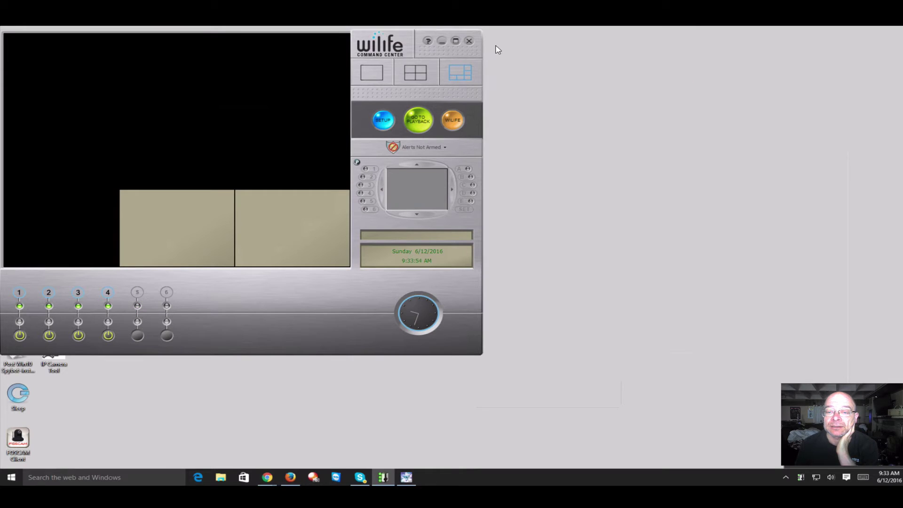
left_click(469, 41)
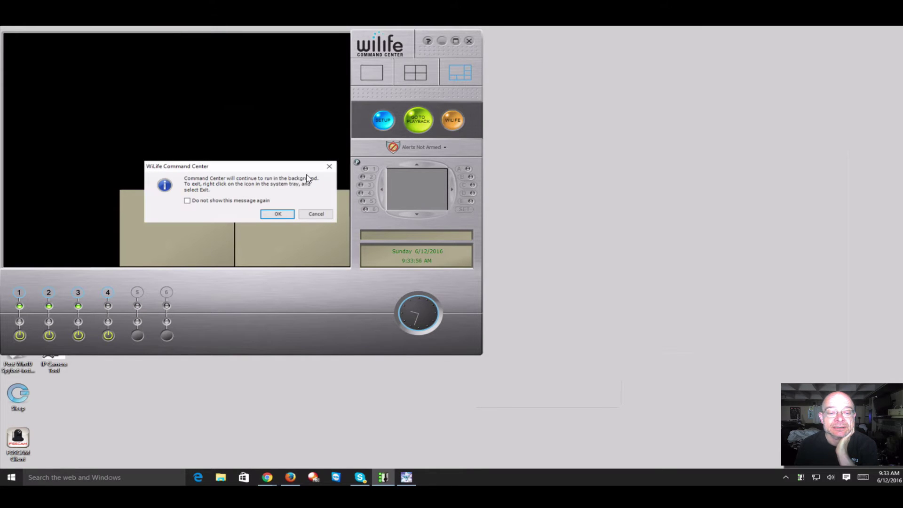
left_click(280, 214)
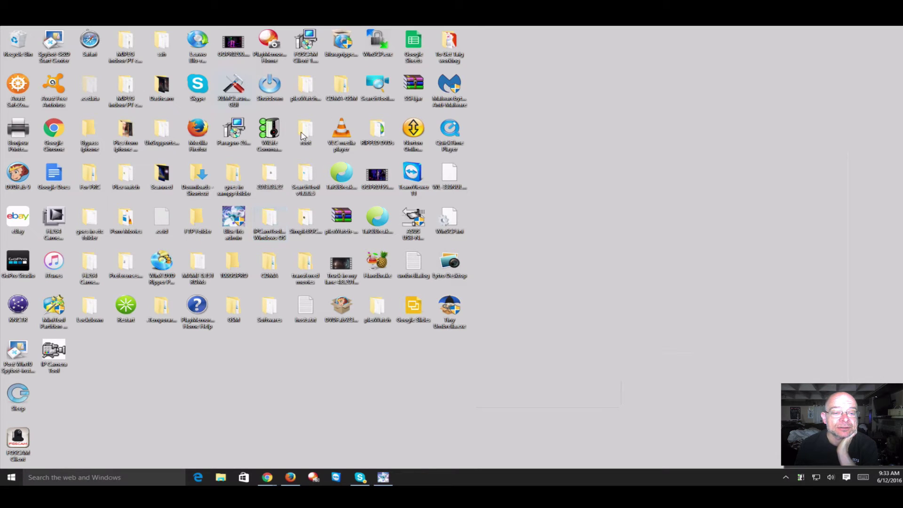
Step: Confirm the WiLife desktop shortcut's Compatibility setting is Windows 7, then cancel Properties
double_click(266, 133)
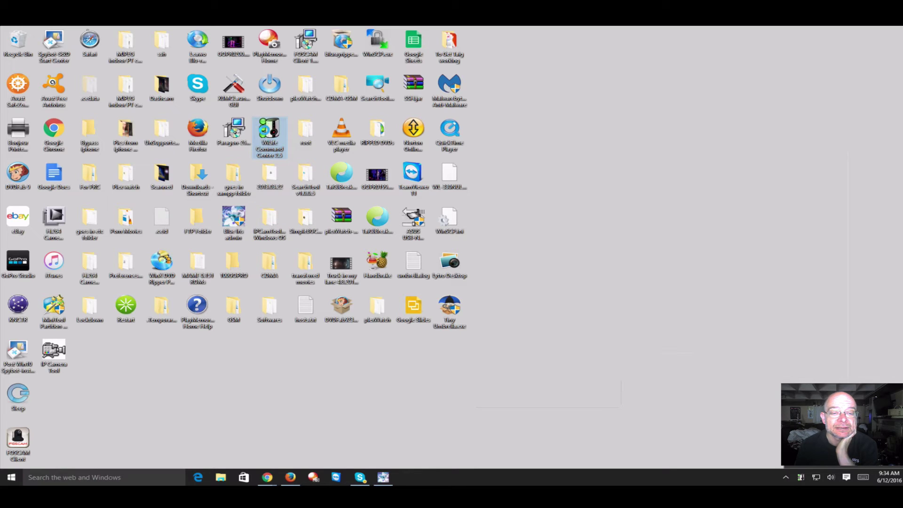
right_click(267, 136)
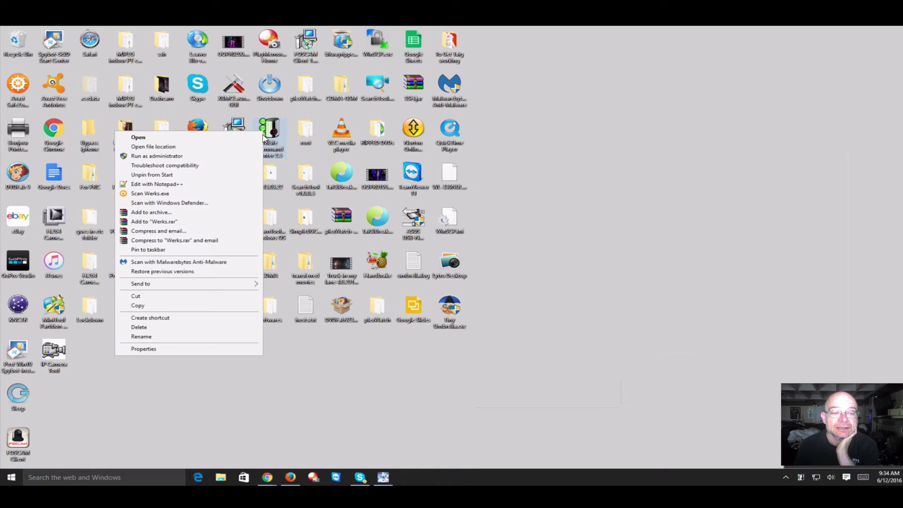
left_click(170, 350)
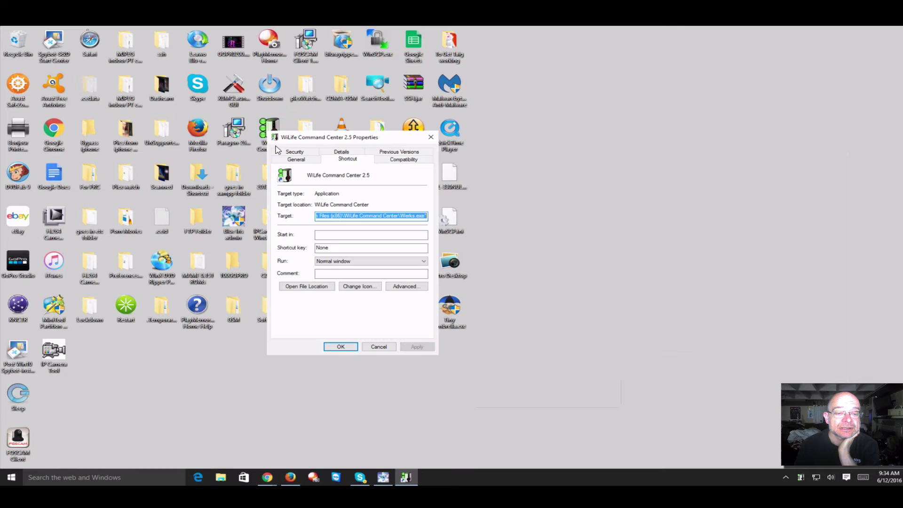
left_click(403, 160)
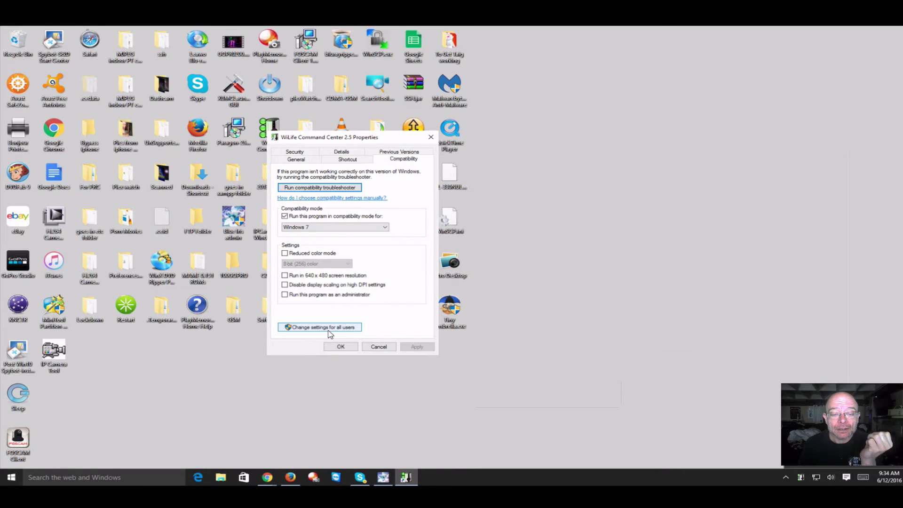
left_click(377, 348)
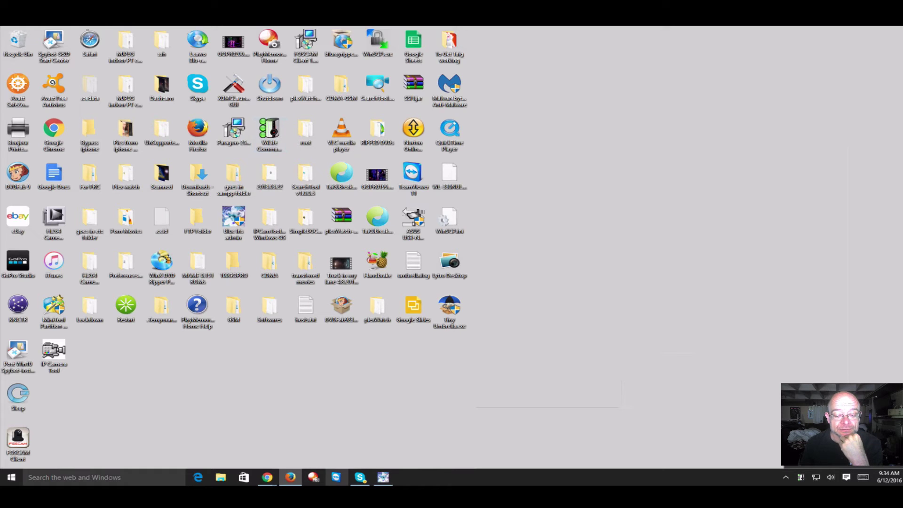
Step: Launch Blue Iris to show the six-camera live grid and the 139-alert clips list
left_click(389, 477)
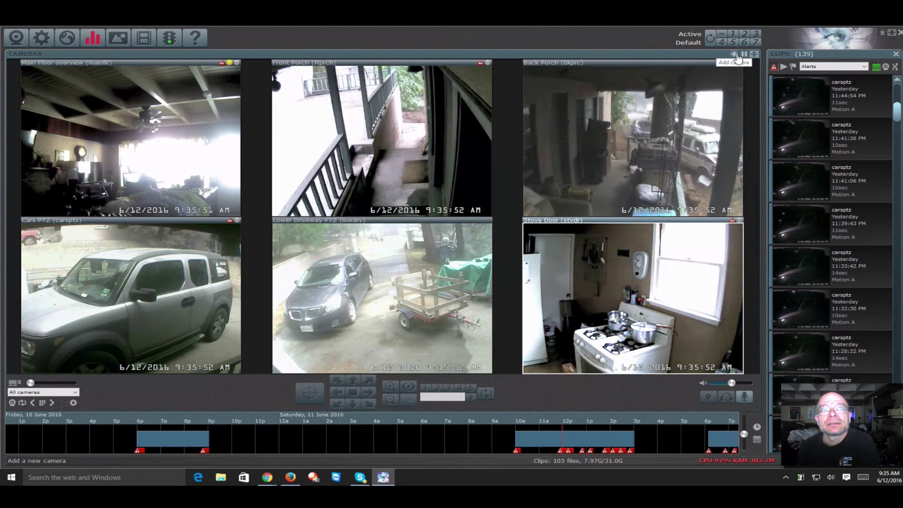
Step: Start adding a new camera with Network IP as its type
left_click(630, 127)
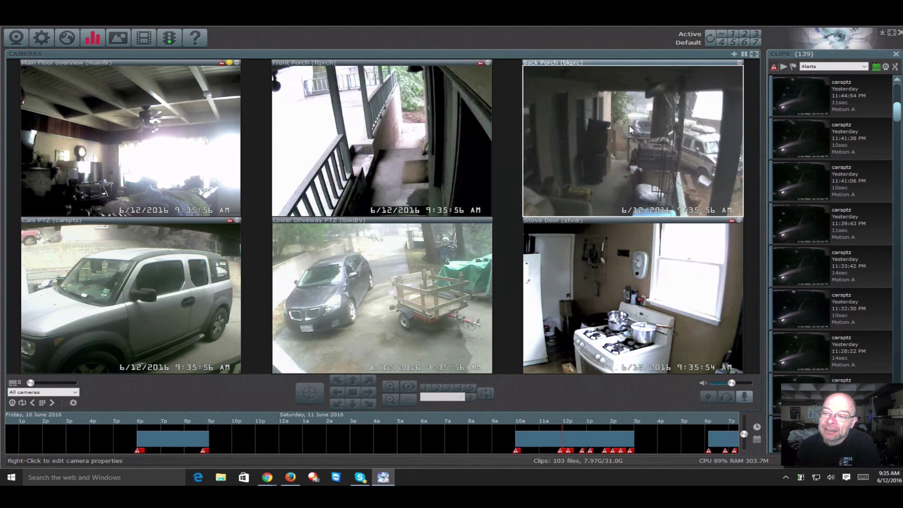
left_click(735, 54)
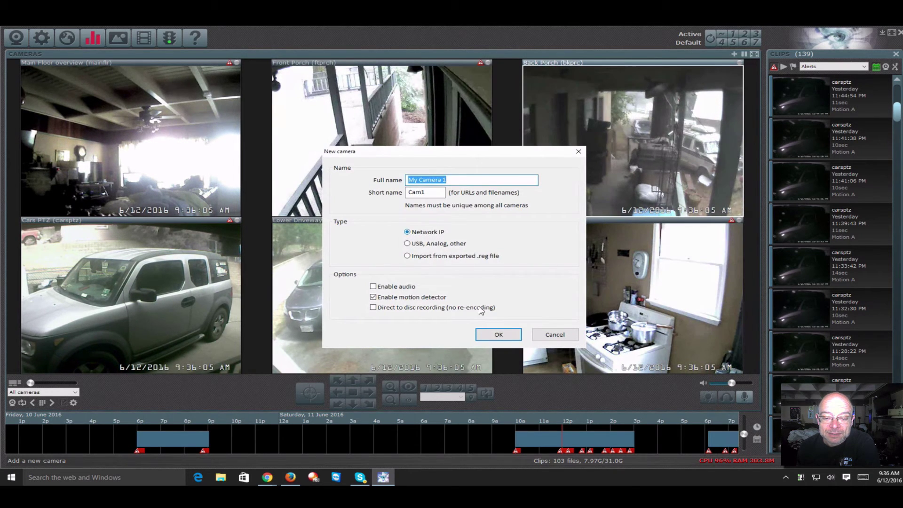
left_click(501, 335)
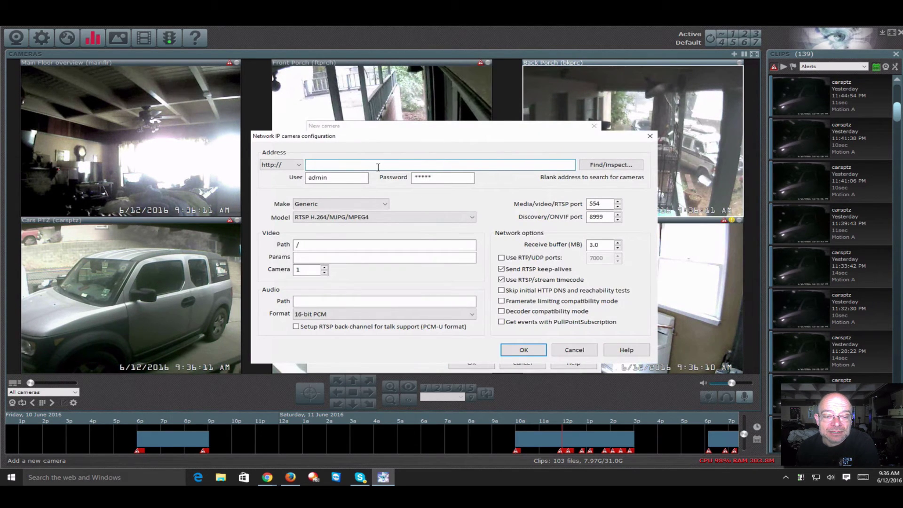
Step: Clear the default User and Password fields and accept the blank IP camera configuration
double_click(318, 178)
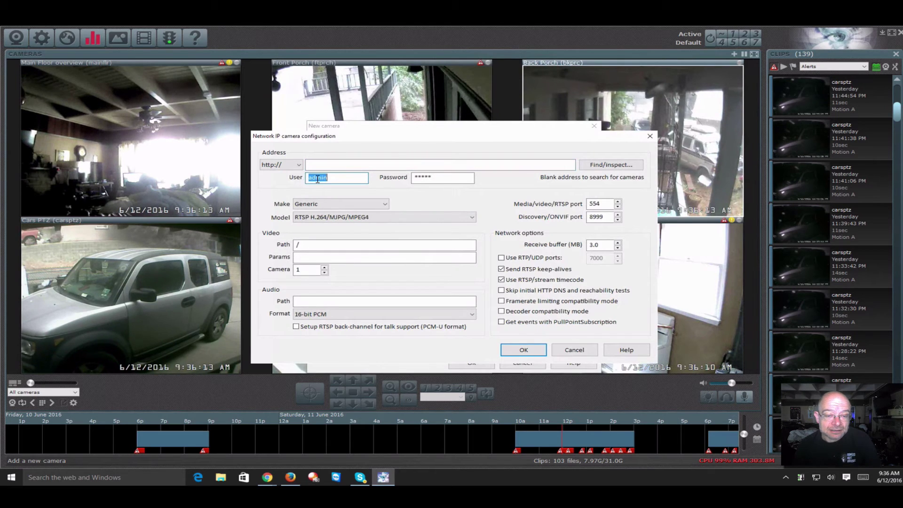
key("BackSpace")
double_click(423, 178)
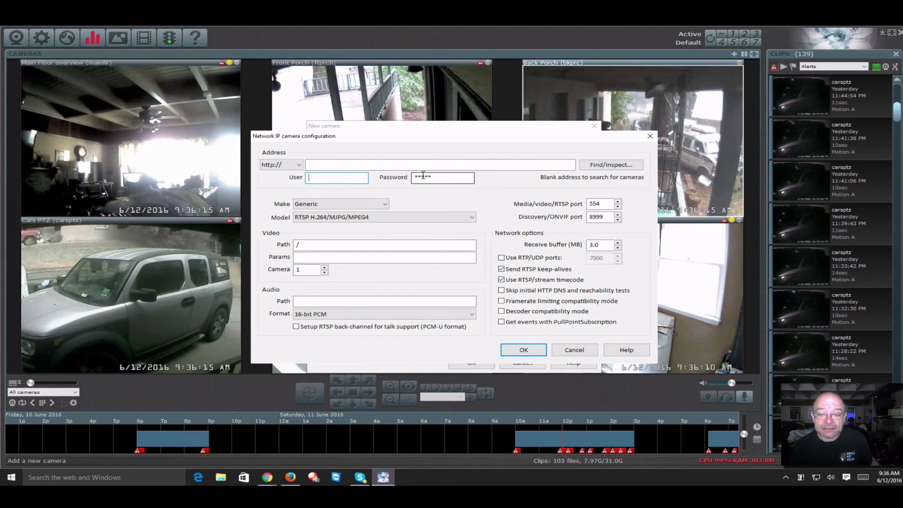
key("BackSpace")
key("BackSpace")
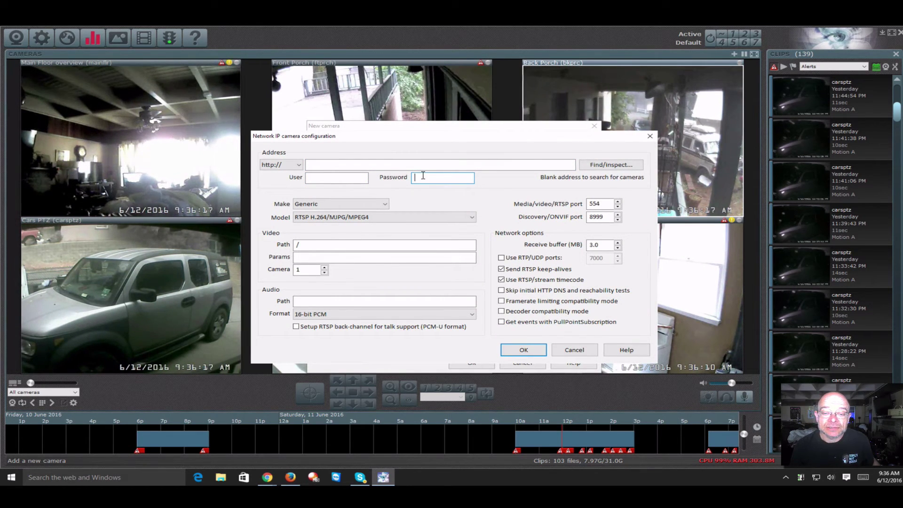
left_click(331, 178)
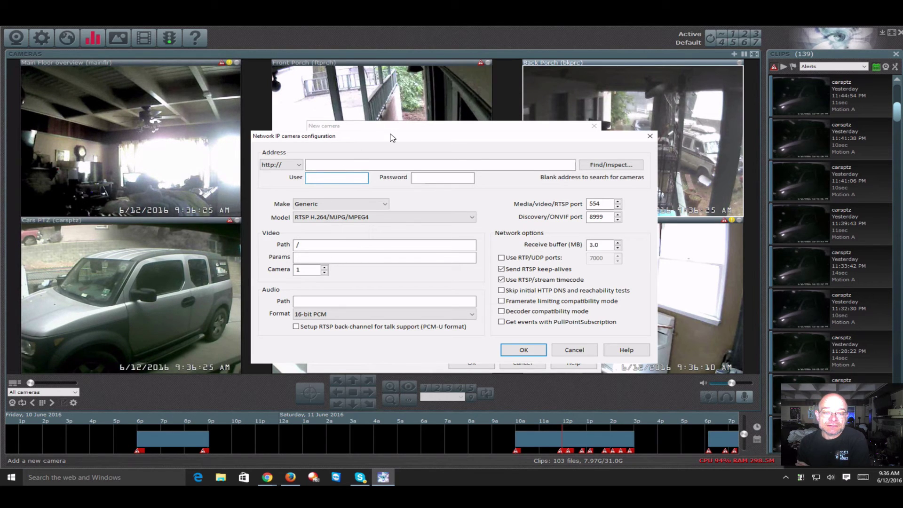
left_click(321, 165)
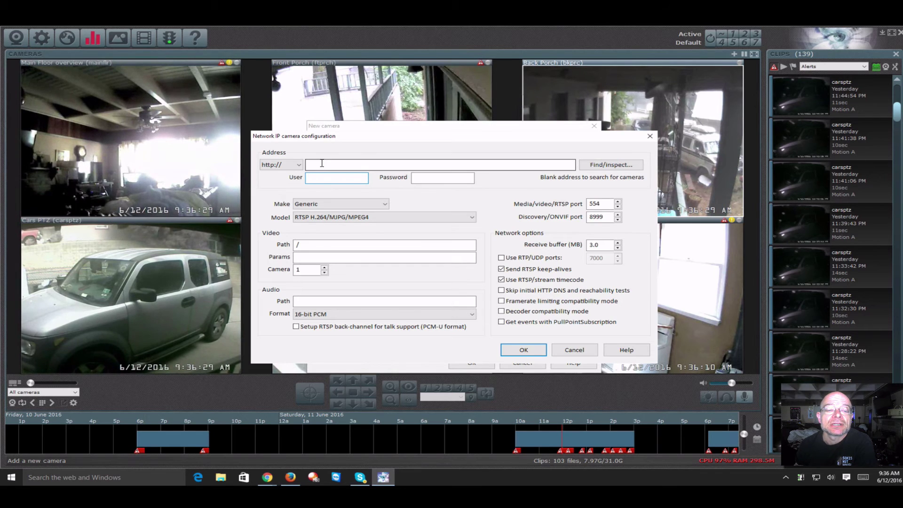
right_click(320, 163)
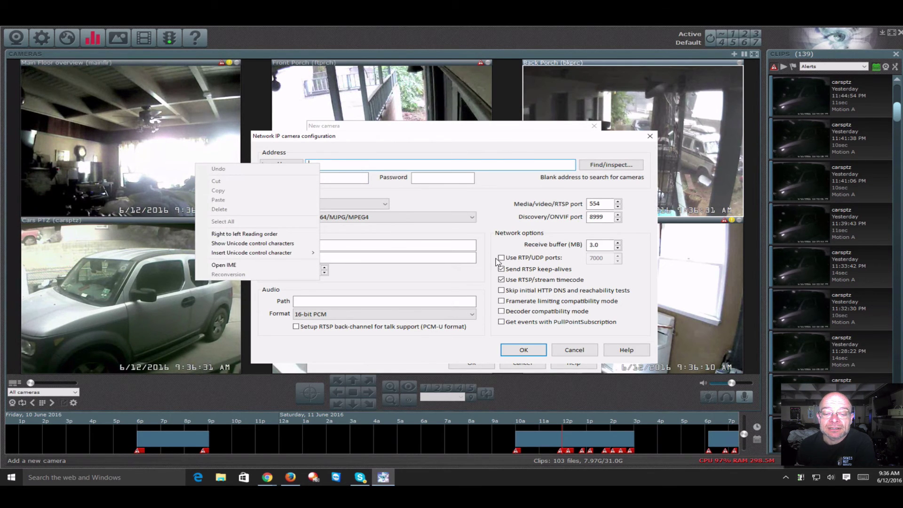
key("Escape")
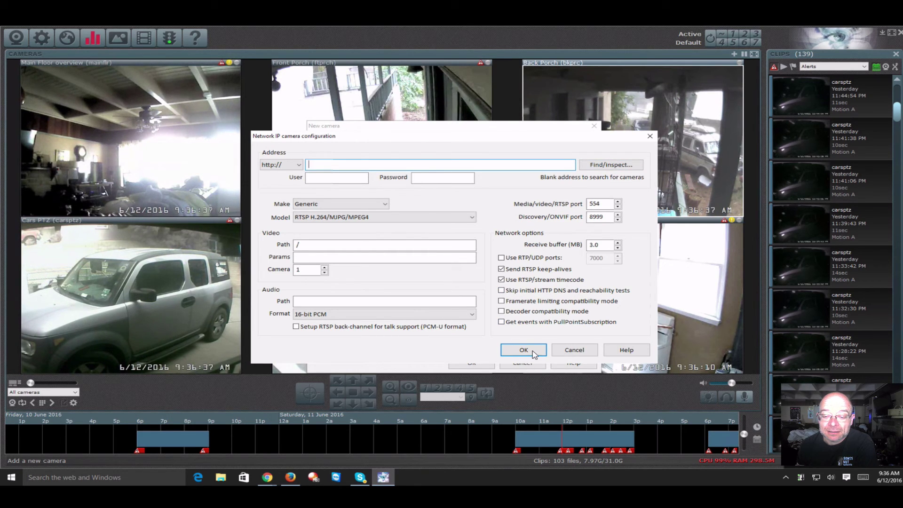
left_click(574, 350)
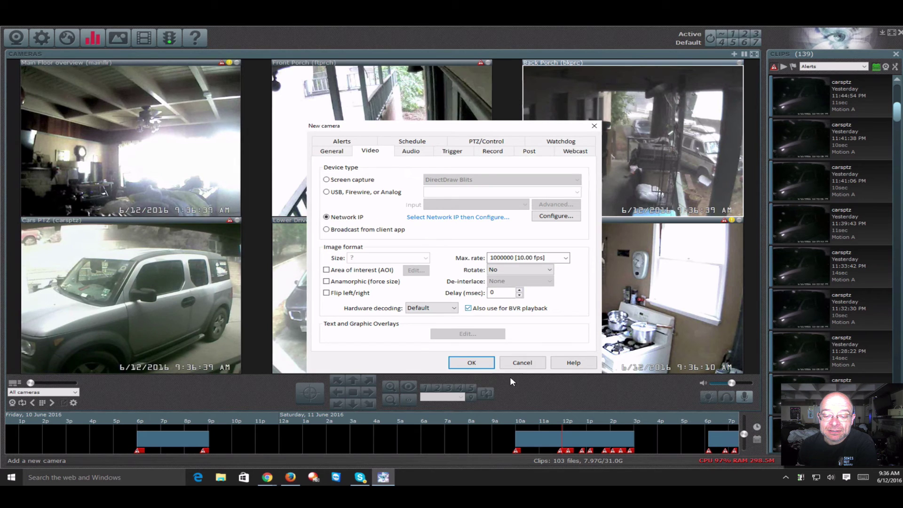
Step: Cancel the new camera and open Stove Door's Video settings, showing Network IP 172.29.236.148:8080
left_click(471, 362)
right_click(665, 114)
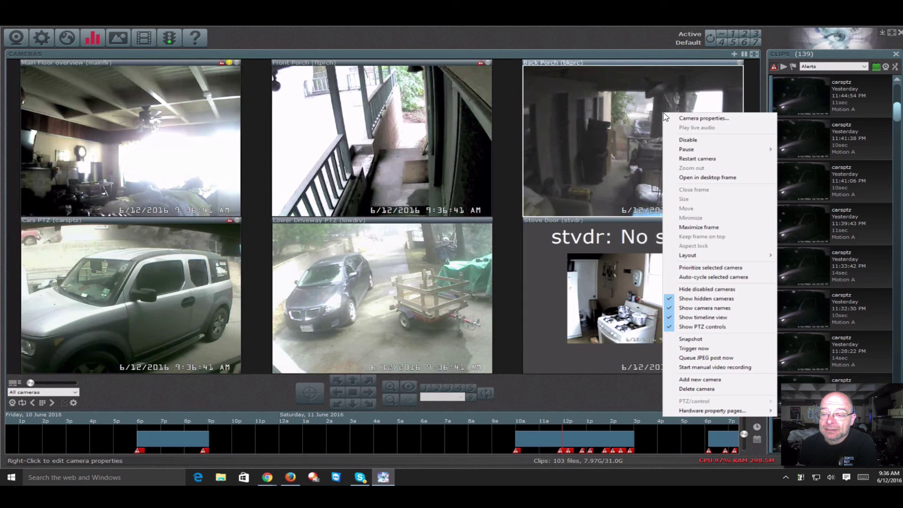
left_click(591, 276)
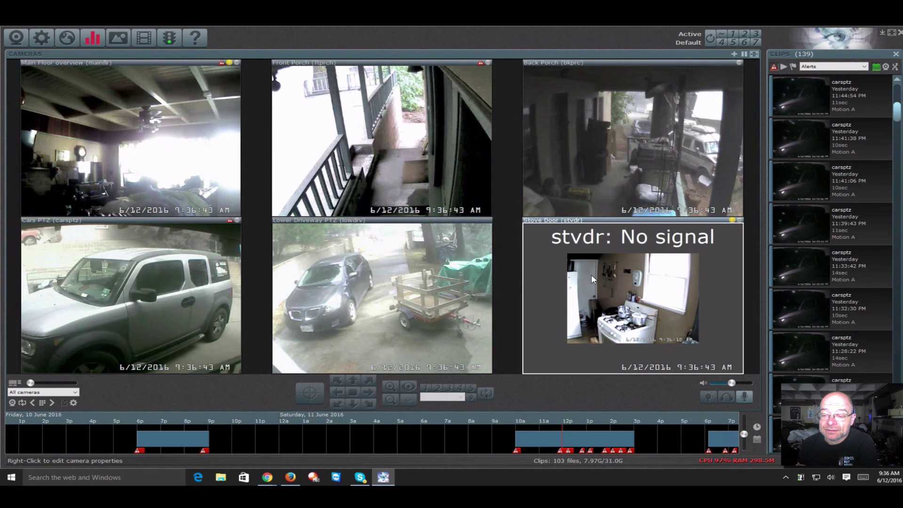
right_click(591, 275)
left_click(633, 168)
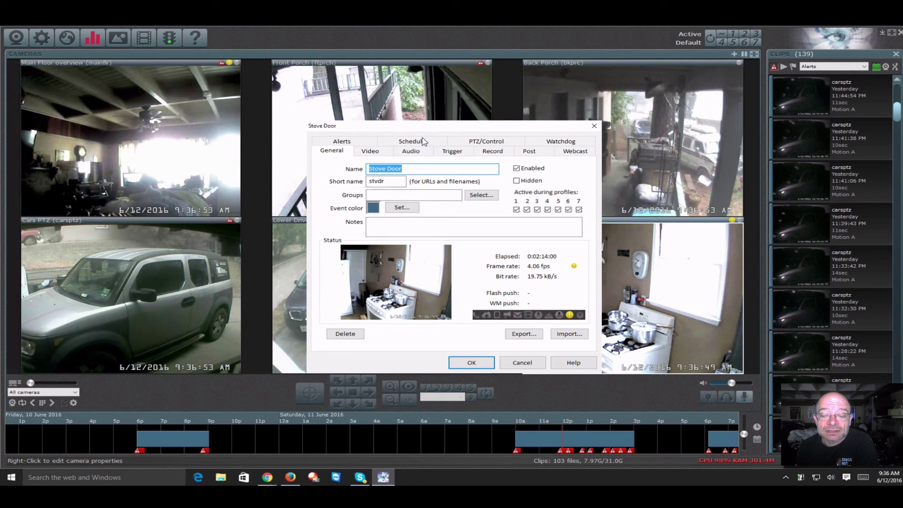
left_click(383, 151)
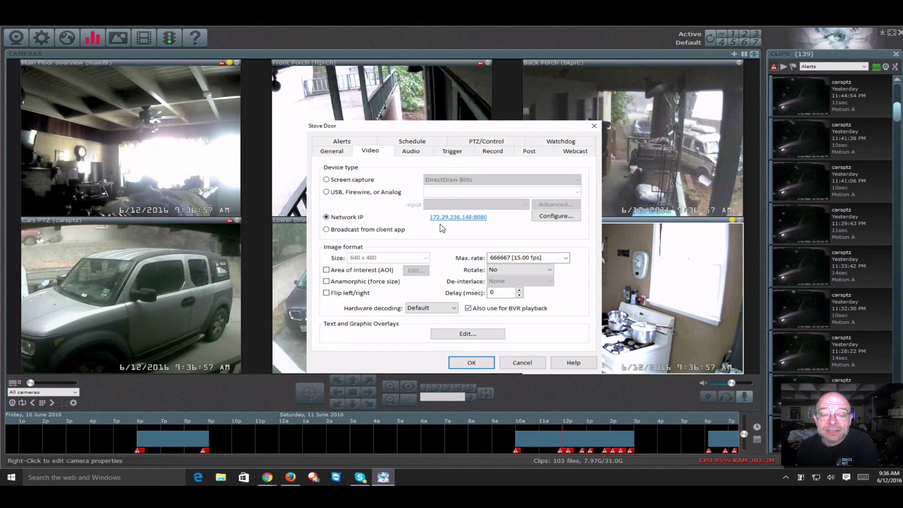
Step: Open Stove Door's network IP configuration (Logitech, Wilife port 8080) and inspect the stored credentials
left_click(567, 217)
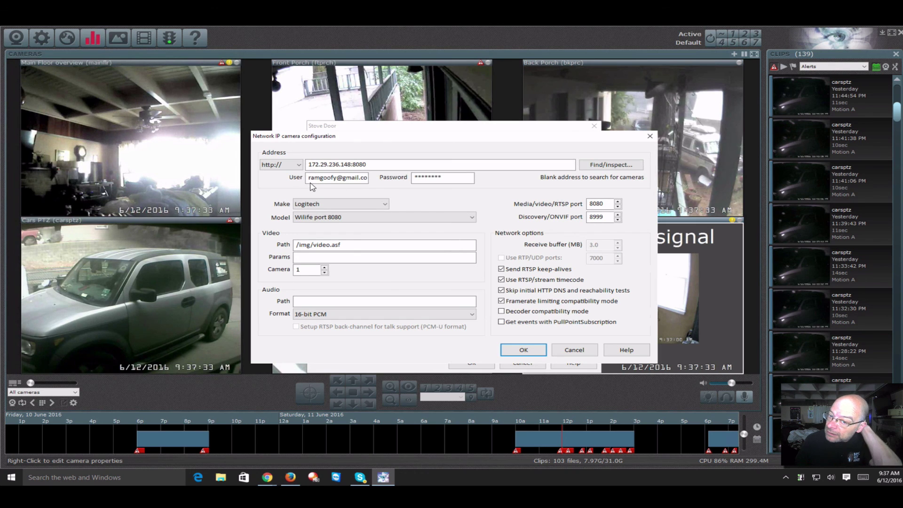
left_click(448, 181)
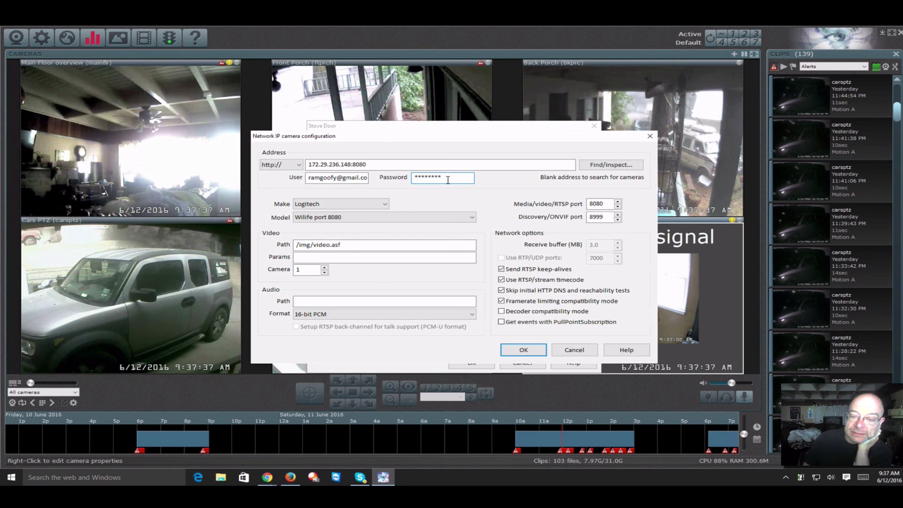
double_click(340, 179)
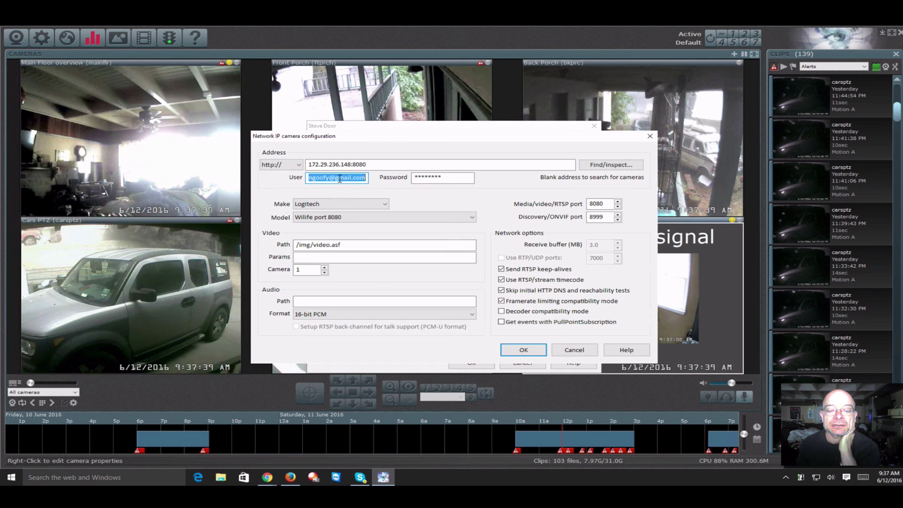
left_click(426, 180)
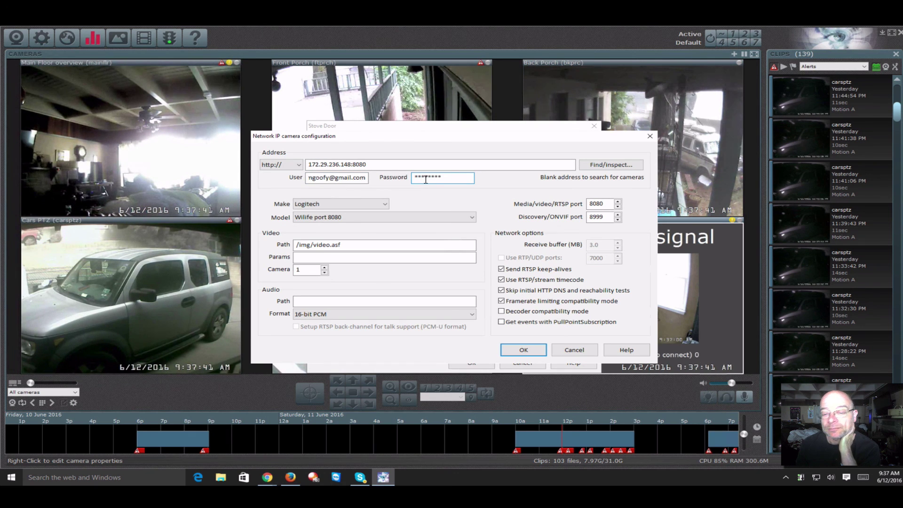
double_click(425, 179)
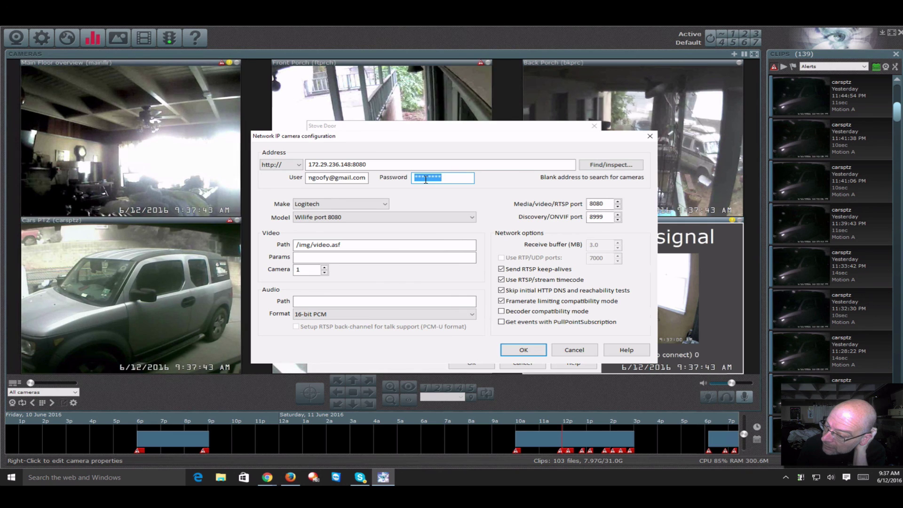